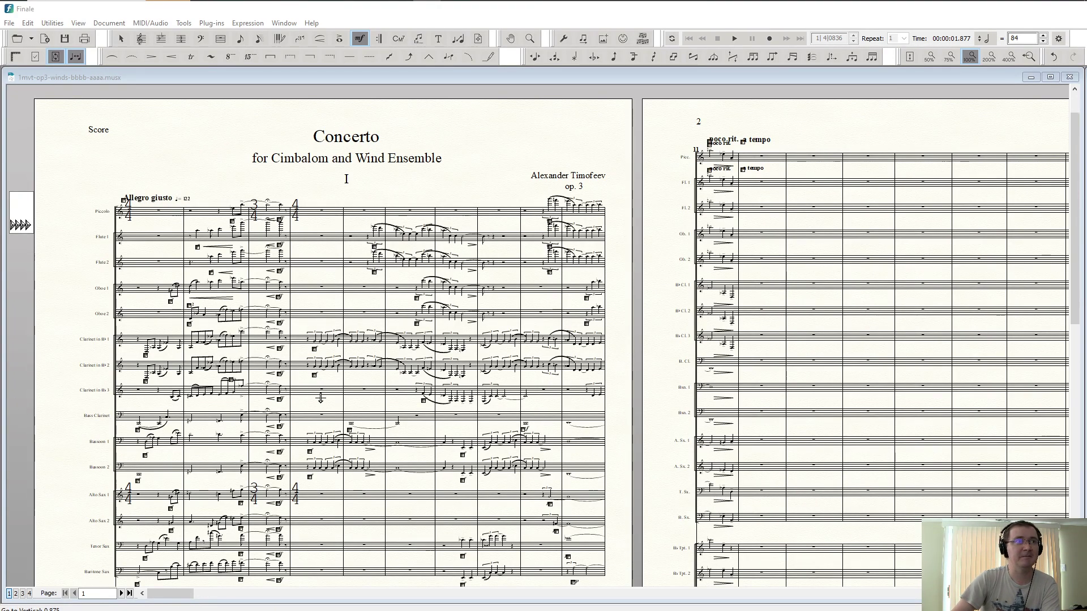
pyautogui.scroll(-1, 321, 398)
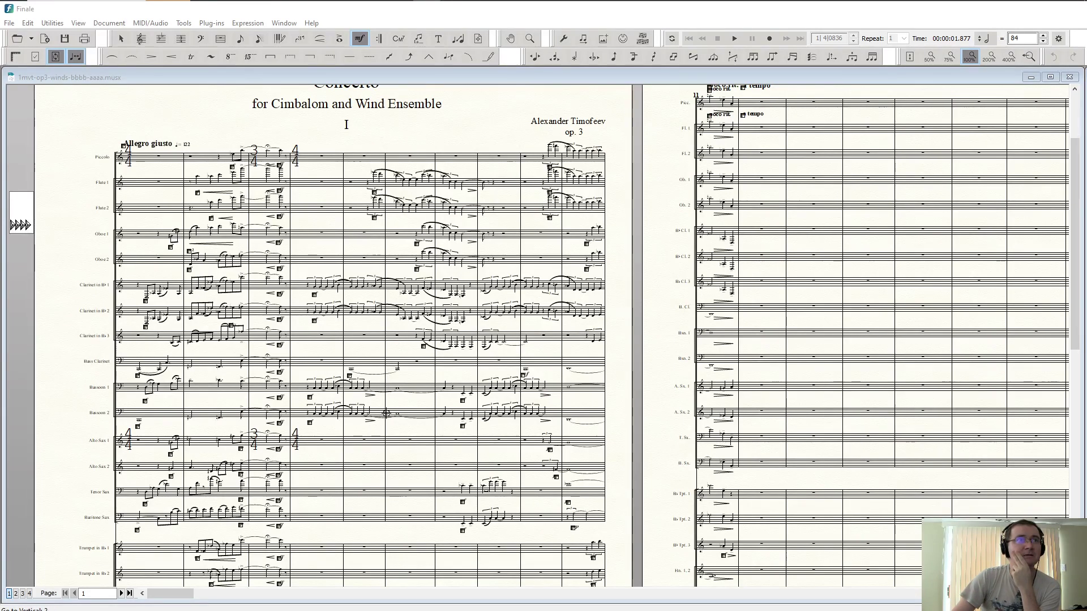
pyautogui.scroll(-2, 379, 397)
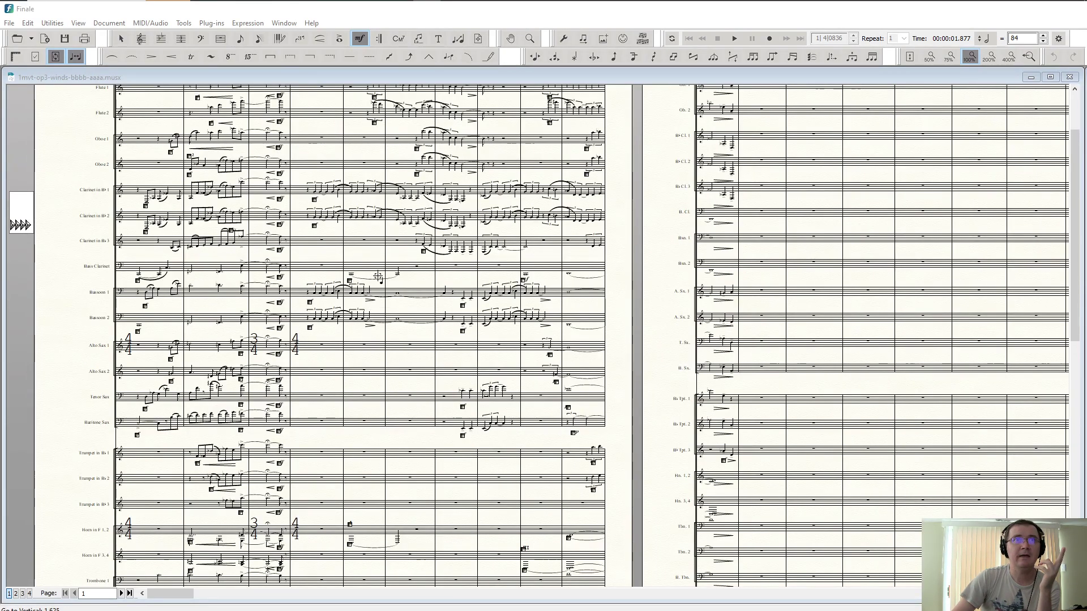
pyautogui.scroll(2, 378, 276)
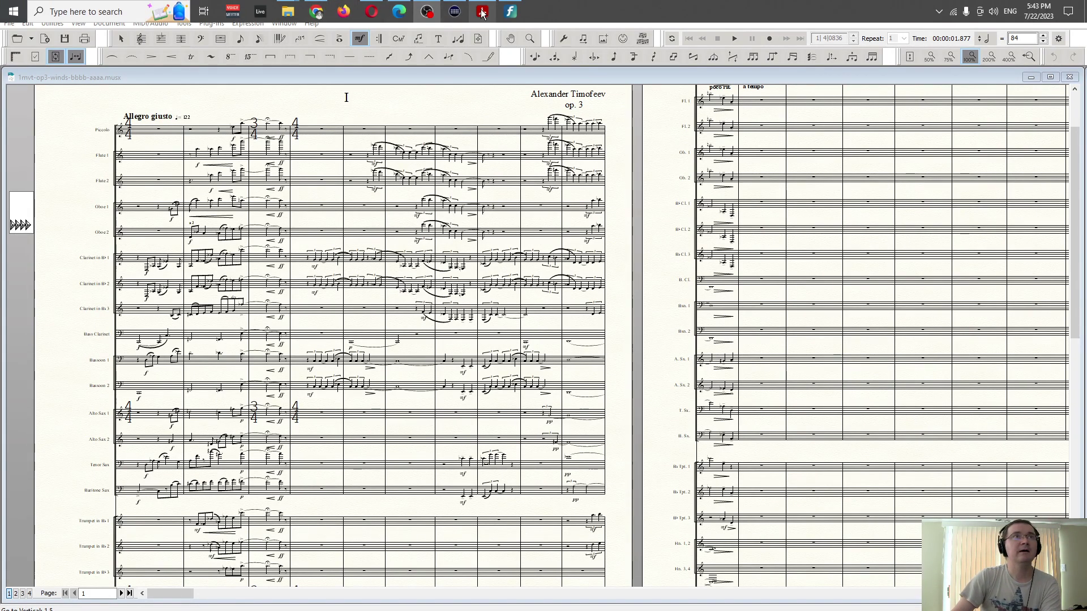
# Step: Bring the 53-page Cimbalom Concerto reduction PDF to the front in Acrobat for reference
pyautogui.click(481, 12)
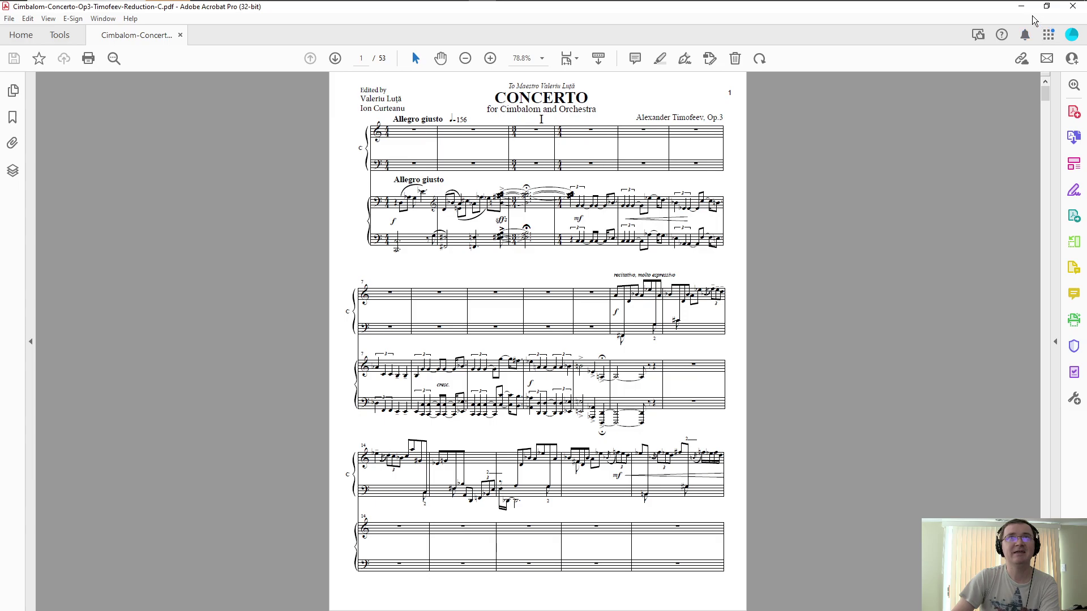
# Step: Return to the Finale wind score with the Selection tool and zoom in on the opening staves
pyautogui.click(1018, 7)
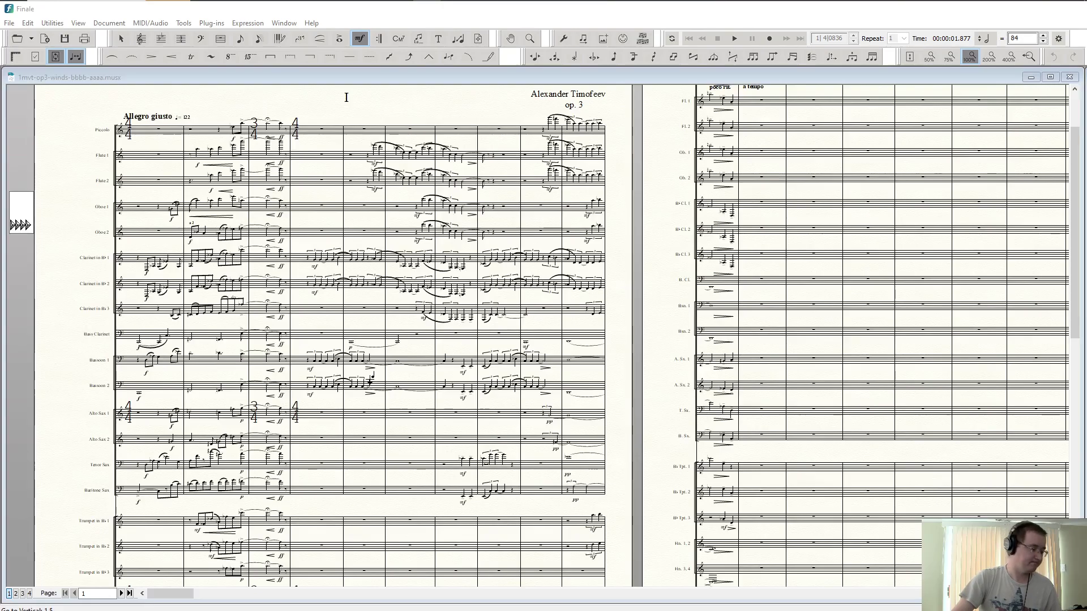
pyautogui.click(352, 111)
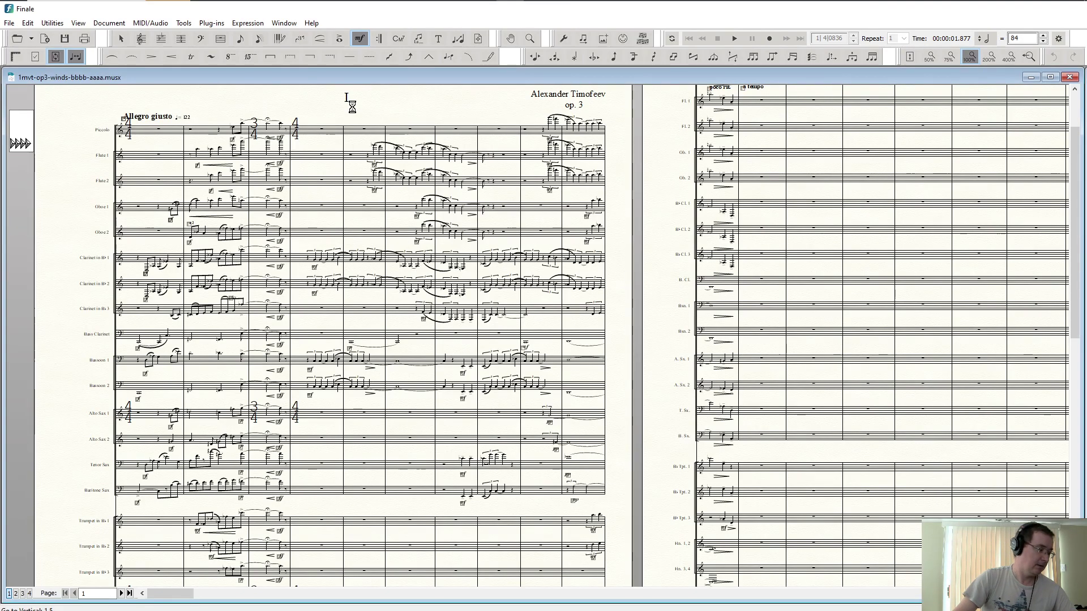
pyautogui.press('Escape')
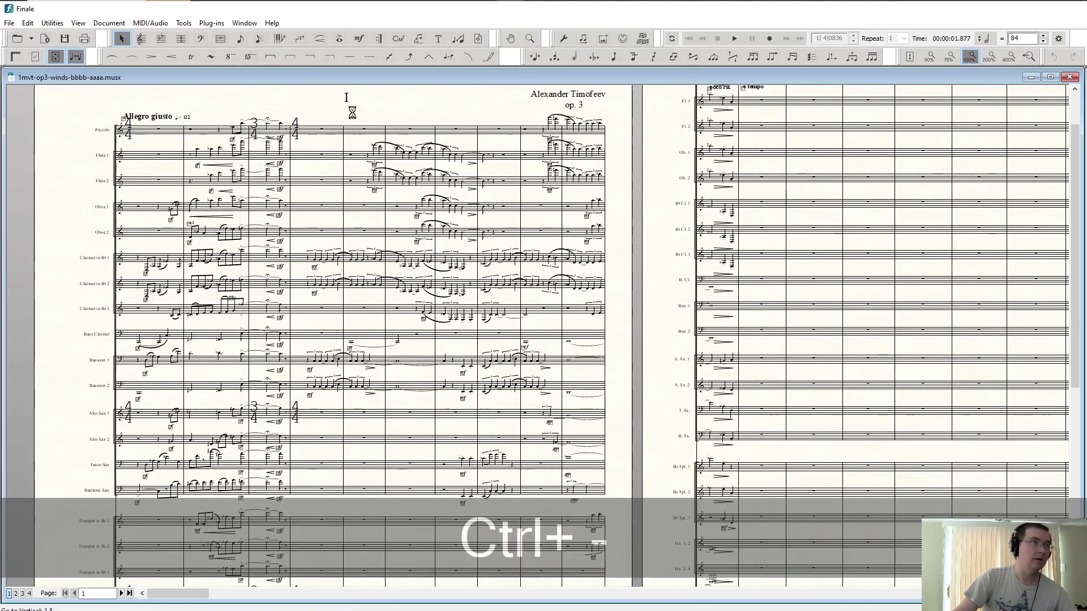
pyautogui.hotkey('ctrl', '-')
pyautogui.hotkey('ctrl', '=')
pyautogui.hotkey('ctrl', '=')
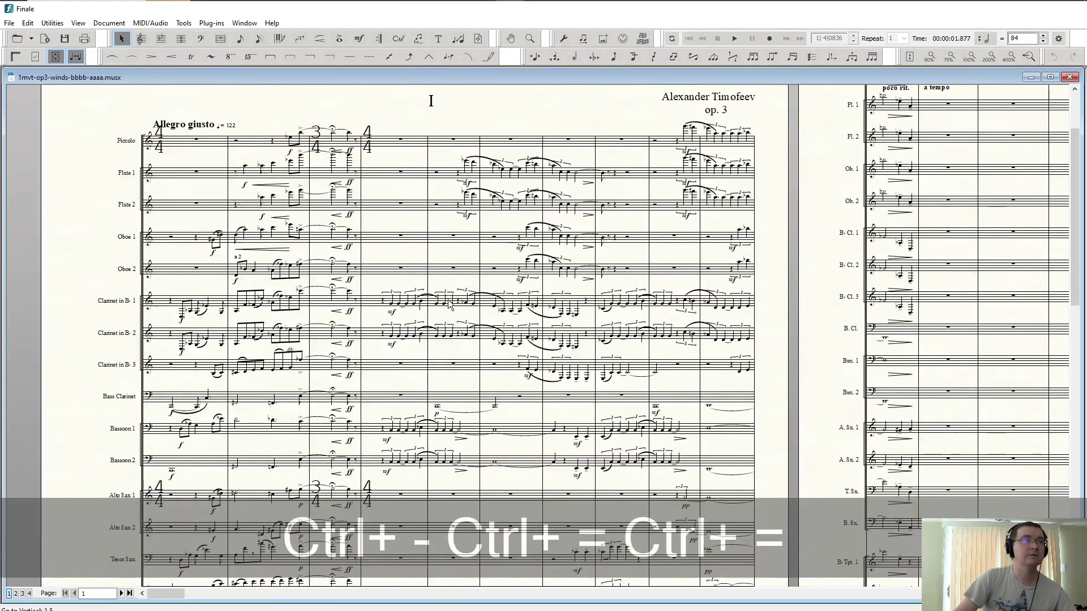
pyautogui.hotkey('ctrl', '=')
pyautogui.scroll(-2, 557, 446)
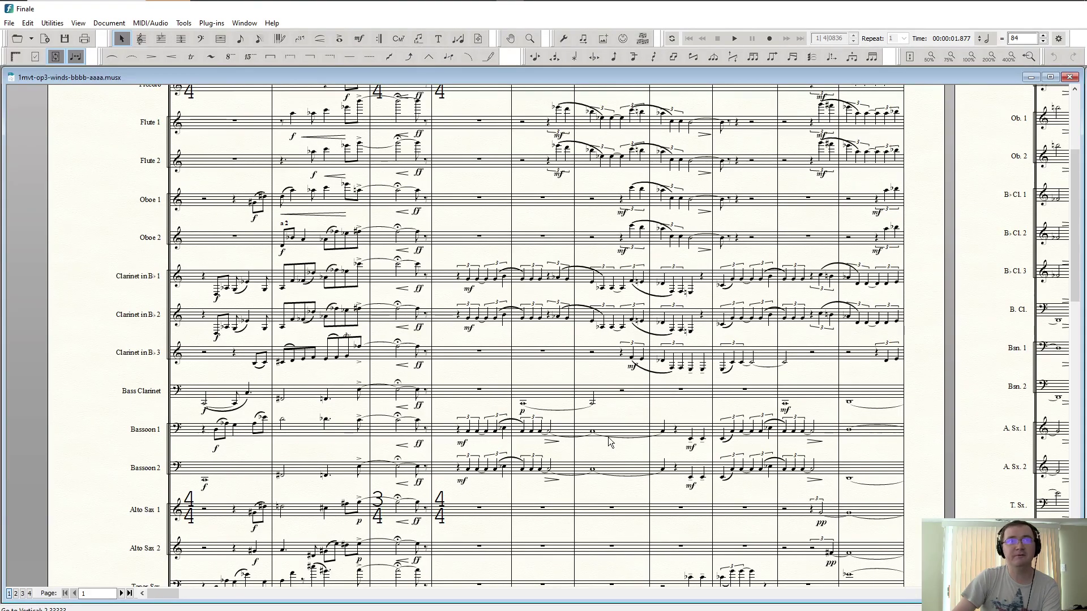
# Step: Scroll down through the first page of the wind score
pyautogui.scroll(-2, 536, 412)
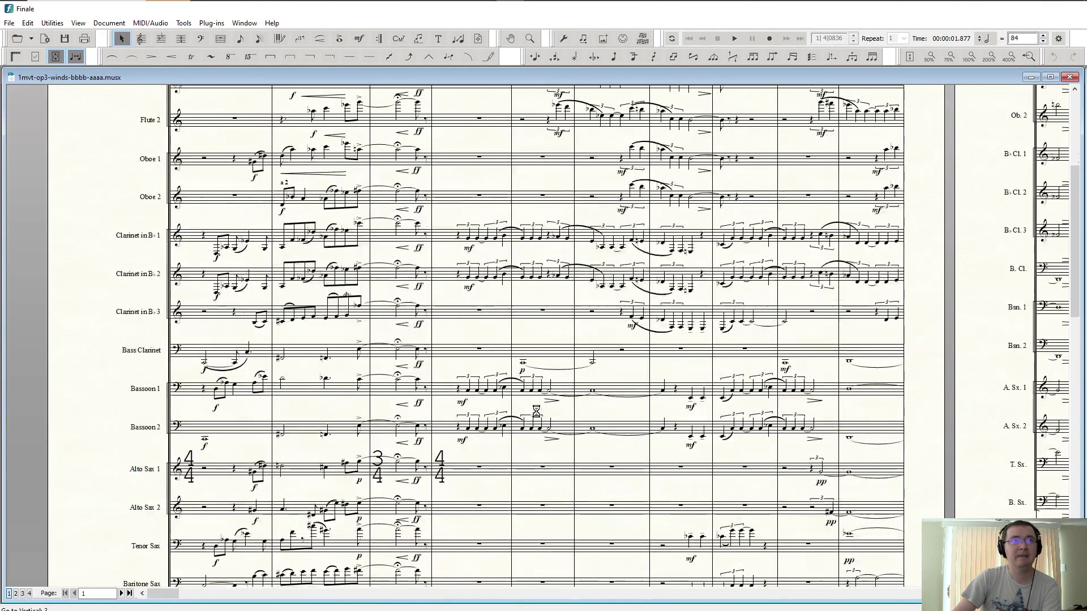
pyautogui.scroll(-3, 536, 412)
pyautogui.scroll(-2, 536, 412)
pyautogui.scroll(-3, 536, 412)
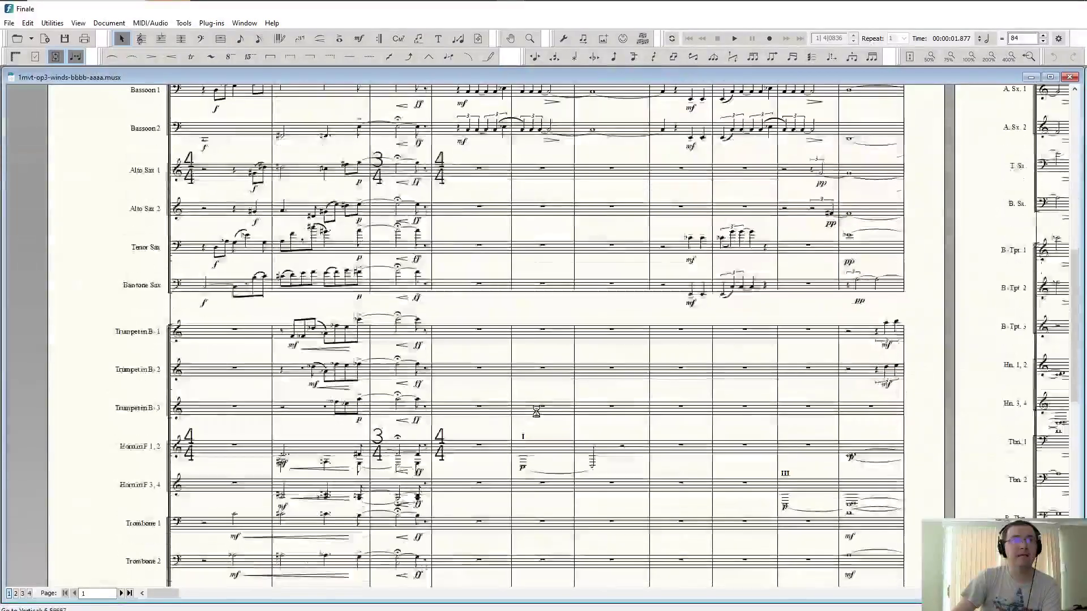
pyautogui.scroll(-2, 536, 412)
pyautogui.scroll(-4, 536, 412)
pyautogui.scroll(-2, 536, 412)
pyautogui.scroll(-3, 536, 412)
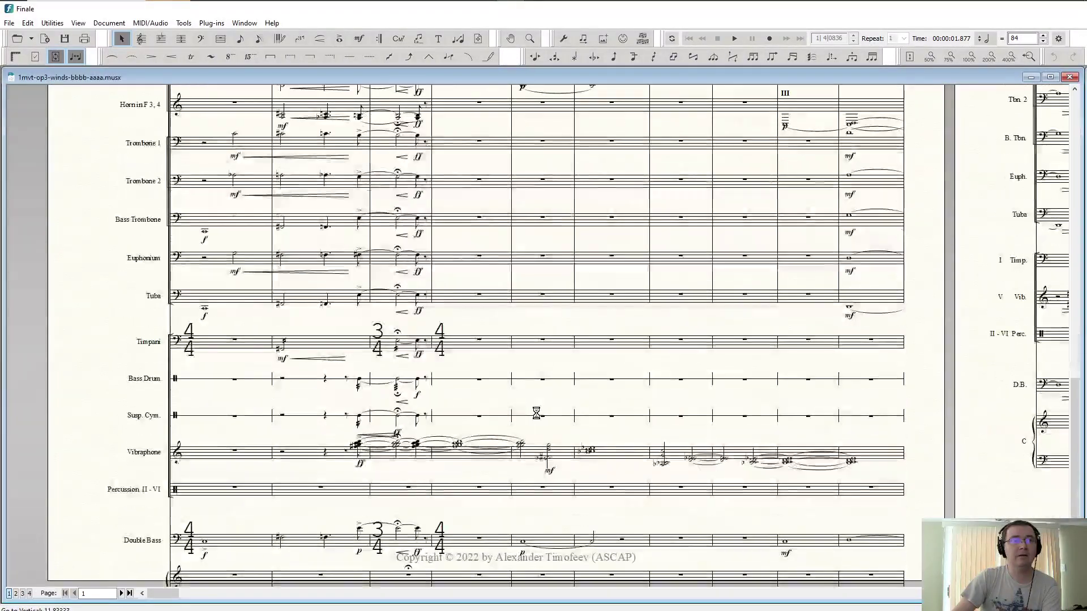
pyautogui.scroll(-2, 547, 412)
pyautogui.scroll(-1, 419, 414)
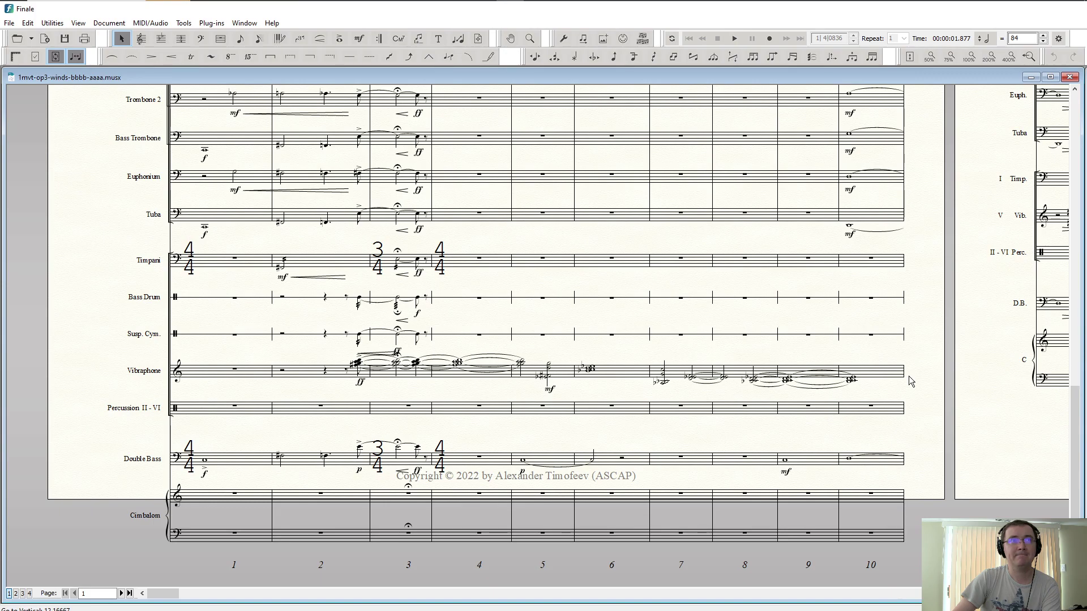
pyautogui.scroll(3, 460, 370)
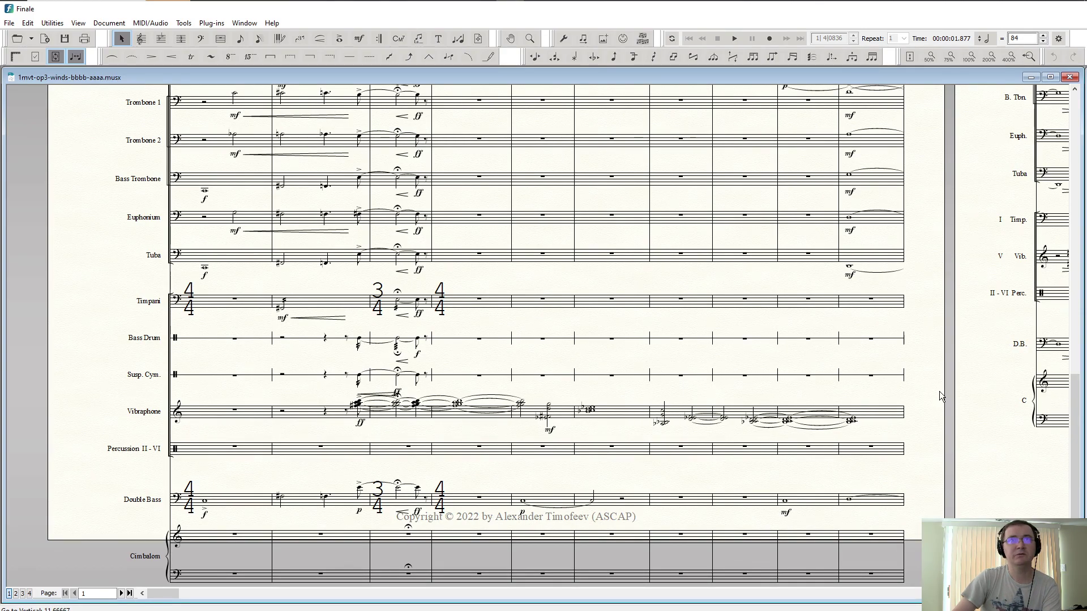
# Step: Go back to the page top, then down to the Cimbalom staff's rests in measures 1–10
pyautogui.moveTo(1074, 418); pyautogui.dragTo(1057, 184)
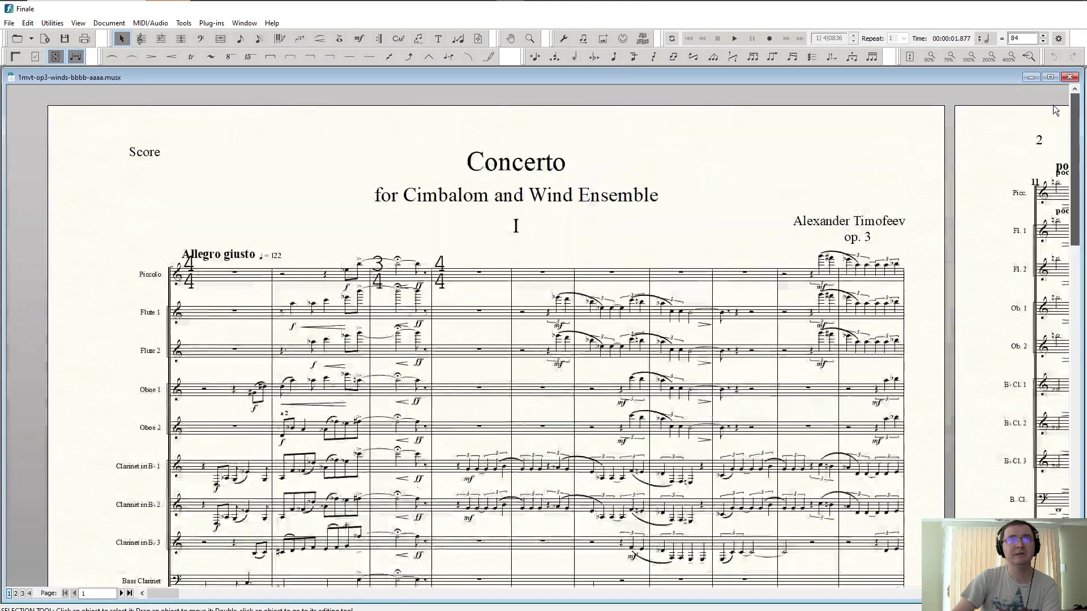
pyautogui.scroll(-5, 1058, 184)
pyautogui.scroll(-5, 1057, 184)
pyautogui.scroll(-5, 1058, 184)
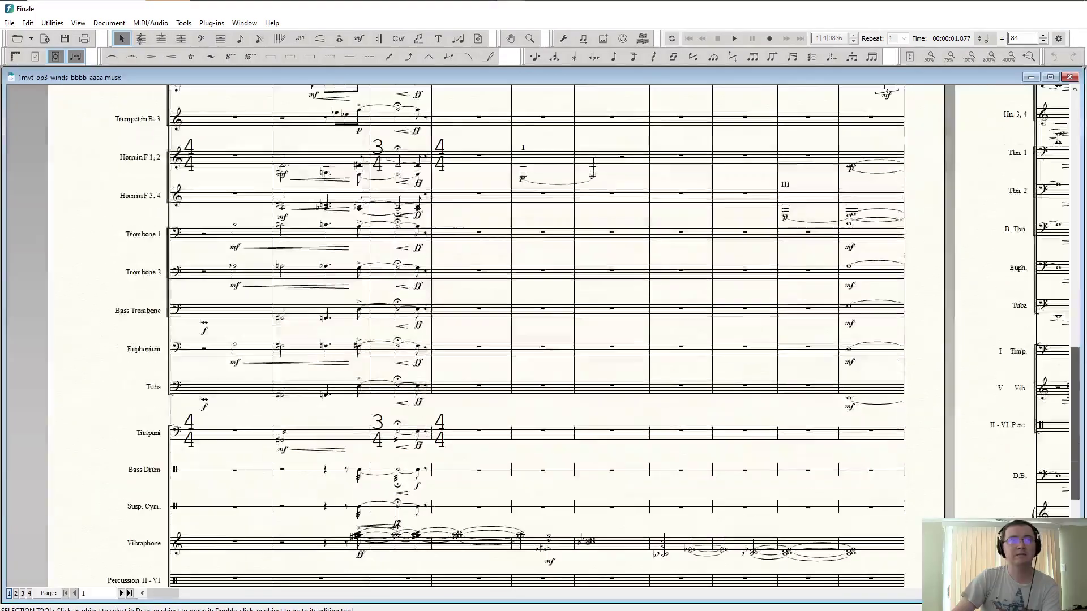
pyautogui.scroll(-5, 1058, 184)
pyautogui.scroll(-3, 1058, 184)
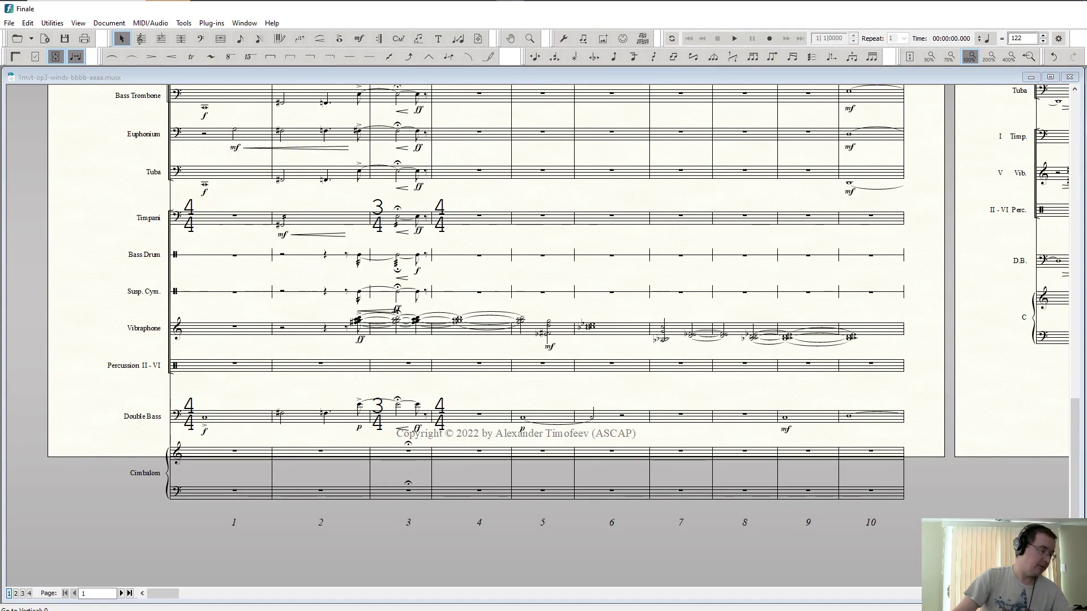
# Step: Look over the 2013 version, zooming in twice, then return to the 1mvt-op3-winds score
pyautogui.click(1069, 76)
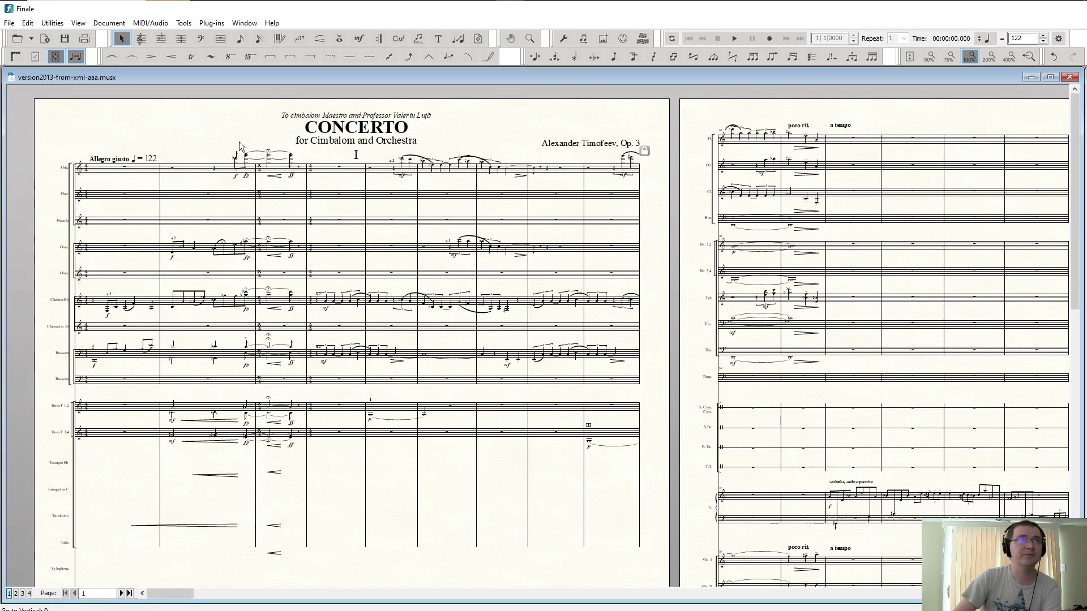
pyautogui.scroll(-1, 203, 192)
pyautogui.scroll(-2, 178, 232)
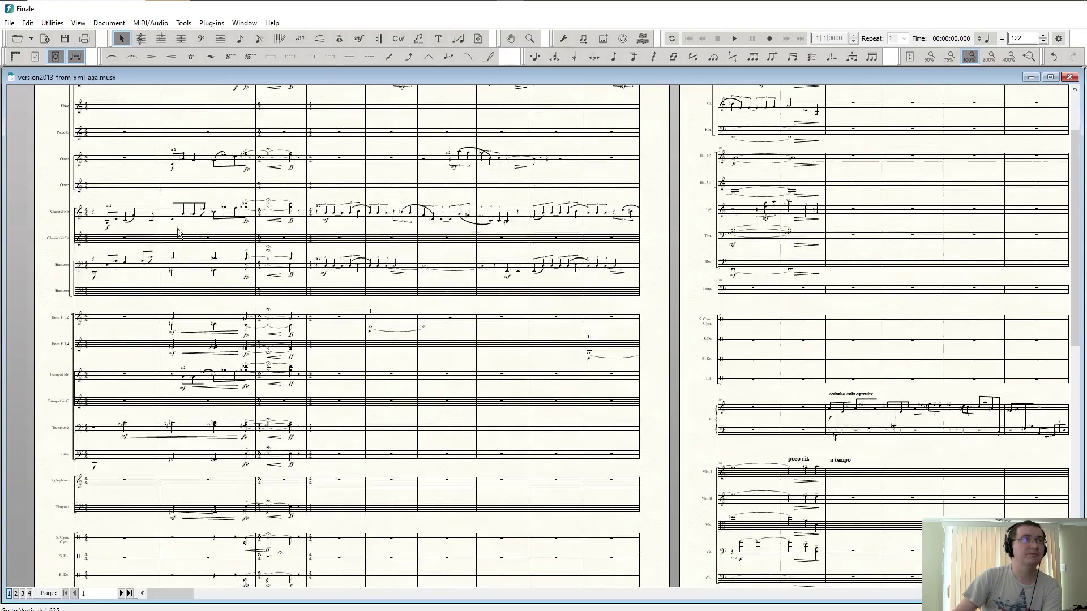
pyautogui.scroll(-3, 178, 233)
pyautogui.scroll(-3, 193, 283)
pyautogui.scroll(-2, 209, 368)
pyautogui.scroll(-2, 225, 449)
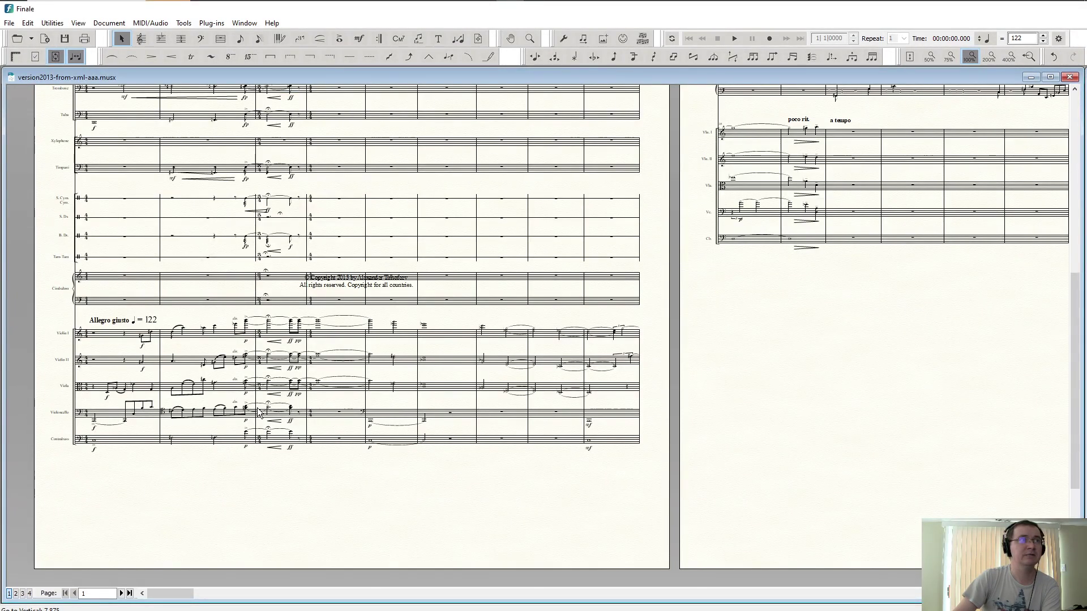
pyautogui.hotkey('ctrl', '=')
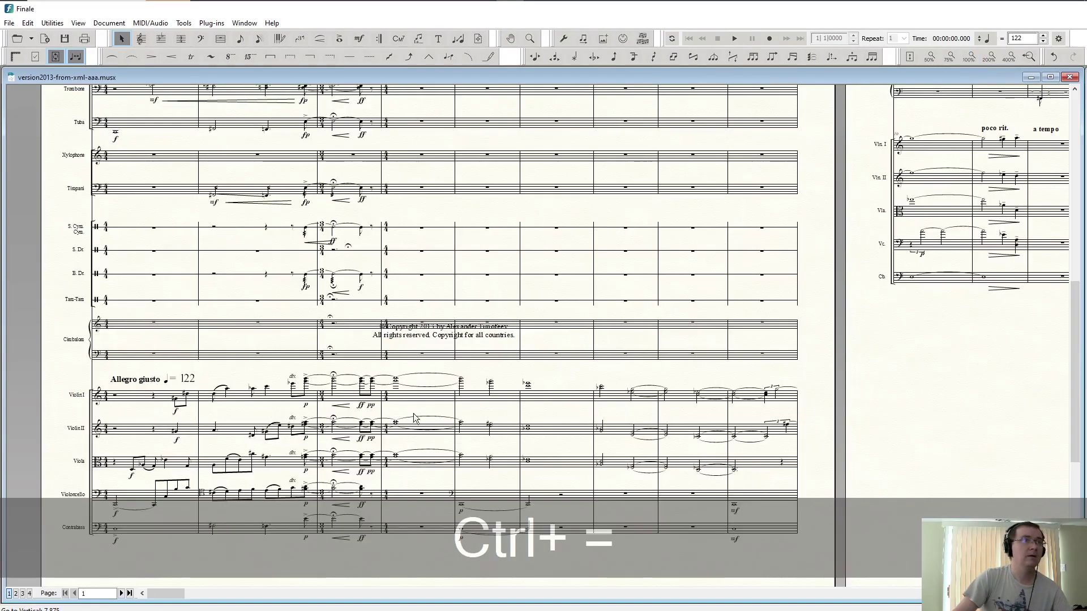
pyautogui.hotkey('ctrl', '=')
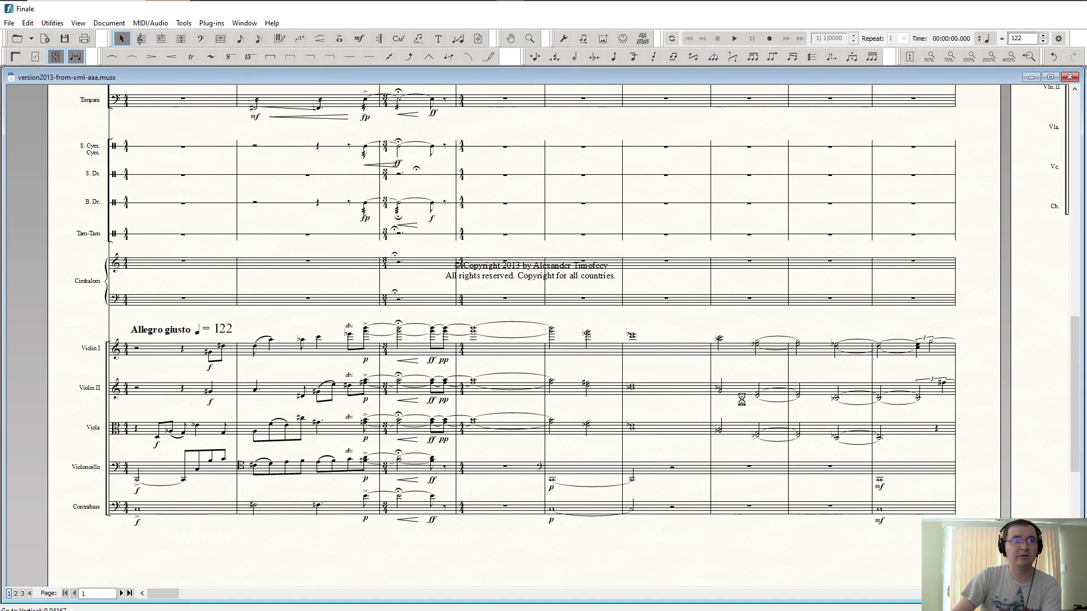
pyautogui.scroll(3, 741, 400)
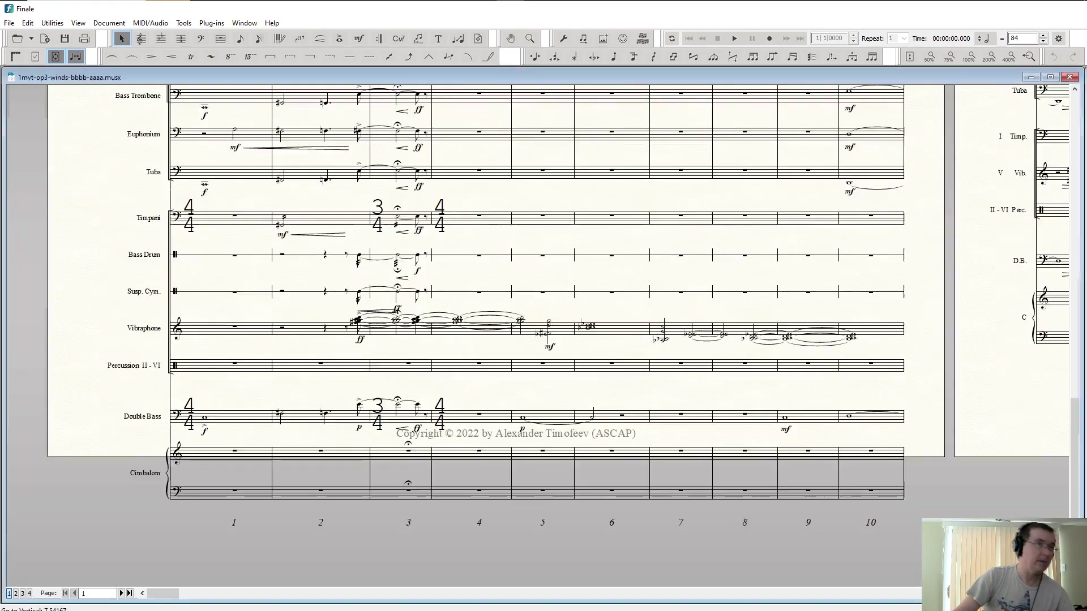
pyautogui.scroll(2, 475, 277)
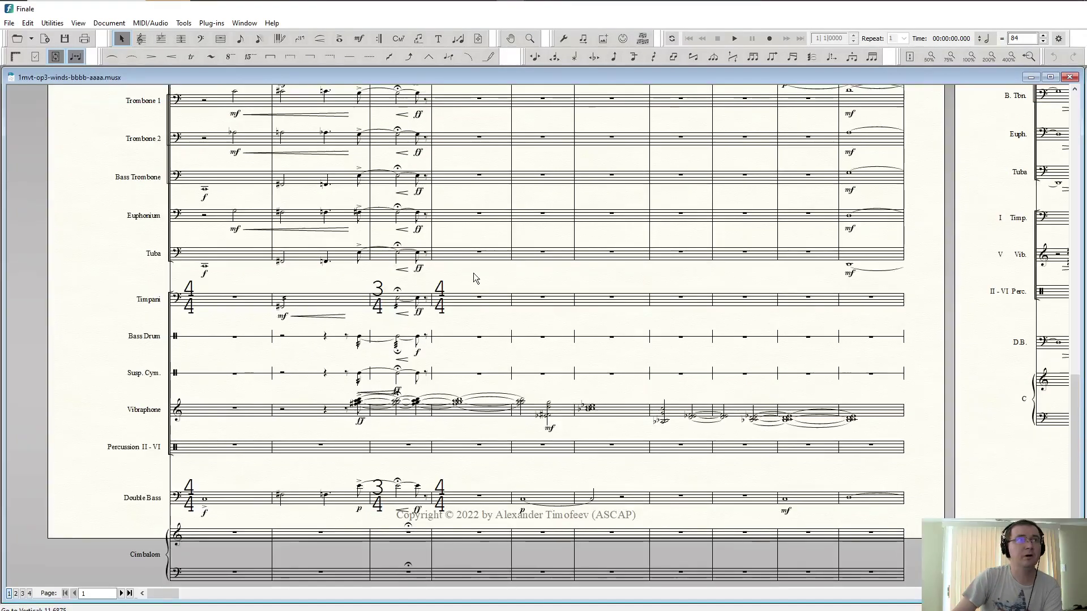
pyautogui.scroll(2, 474, 278)
pyautogui.scroll(3, 474, 278)
pyautogui.scroll(1, 474, 276)
pyautogui.scroll(2, 473, 274)
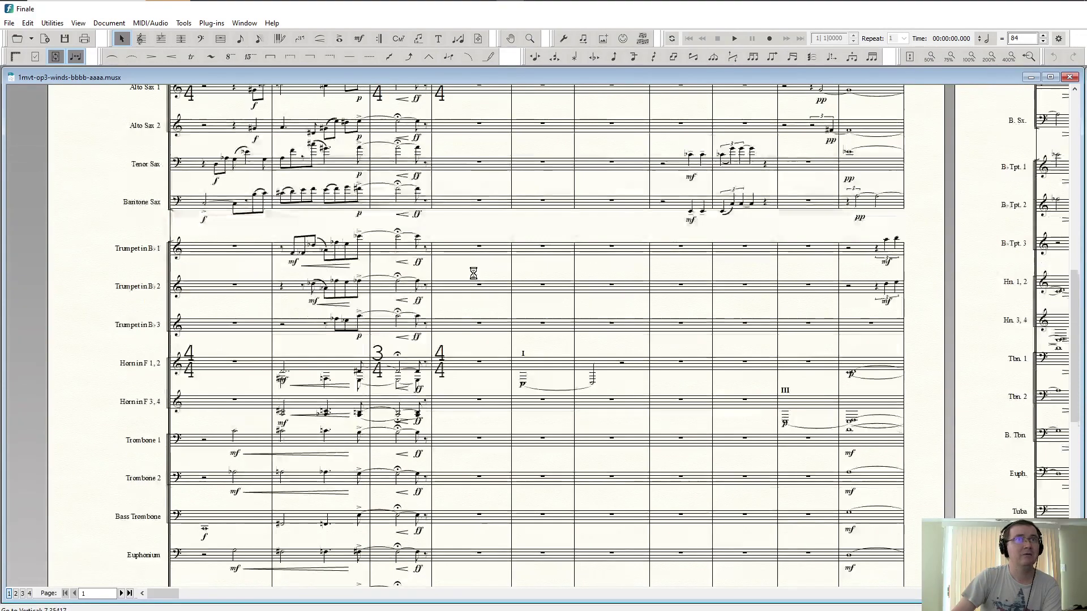
pyautogui.scroll(2, 473, 273)
pyautogui.scroll(2, 473, 274)
pyautogui.scroll(-3, 457, 410)
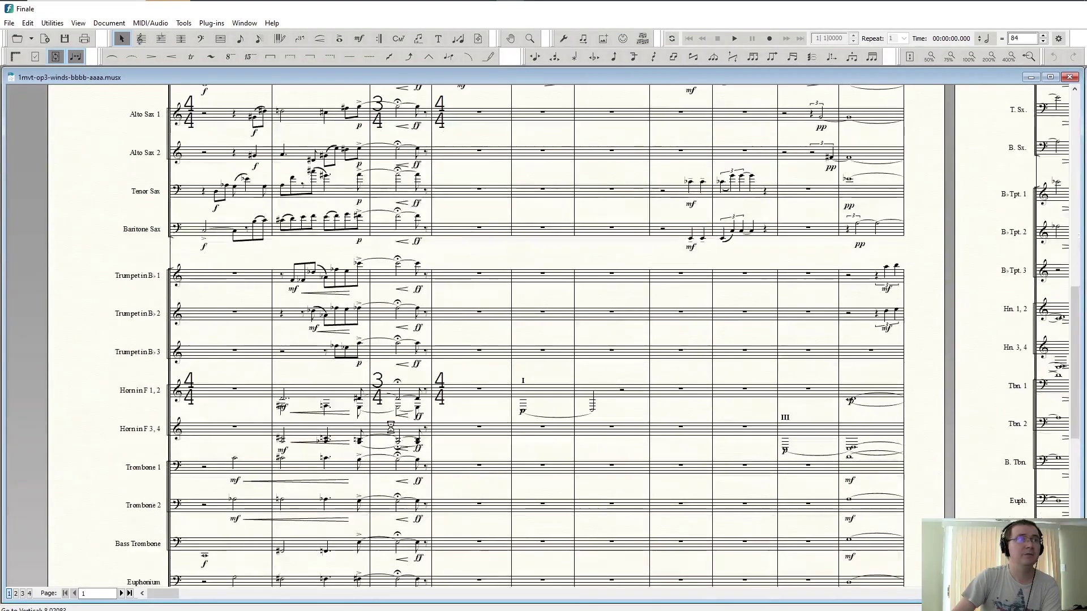
pyautogui.scroll(-3, 339, 441)
pyautogui.scroll(-3, 245, 460)
pyautogui.scroll(1, 277, 412)
pyautogui.scroll(2, 264, 398)
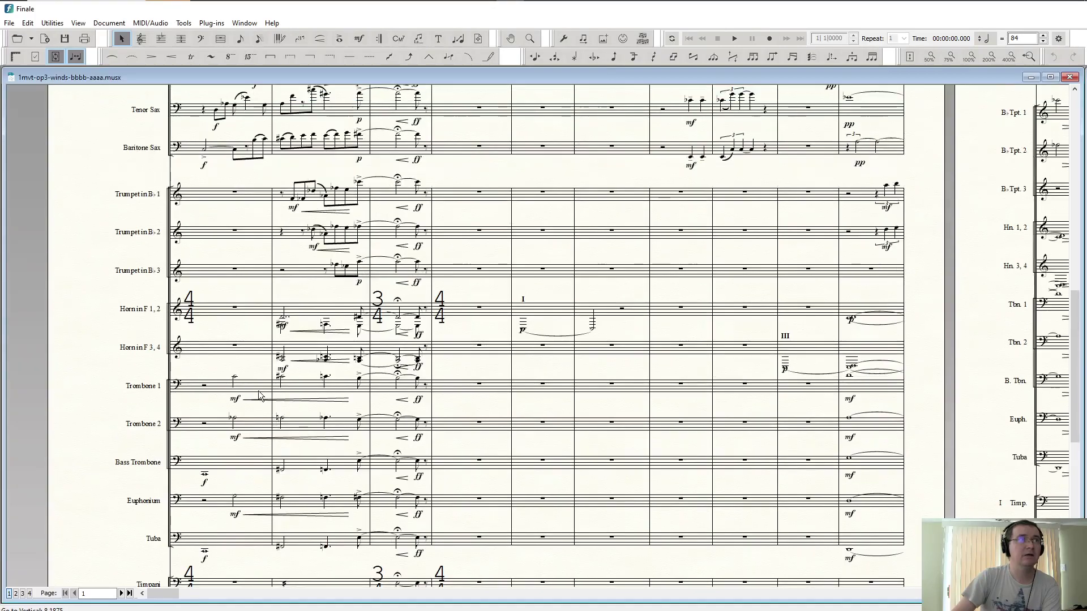
pyautogui.scroll(3, 252, 368)
pyautogui.scroll(2, 192, 270)
pyautogui.scroll(1, 192, 238)
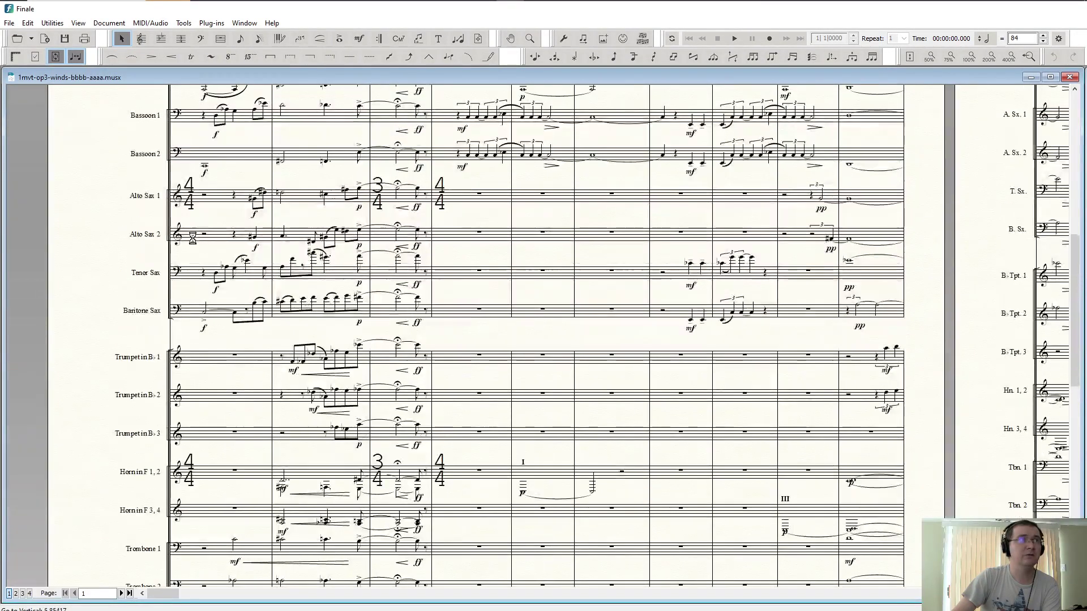
pyautogui.scroll(1, 192, 238)
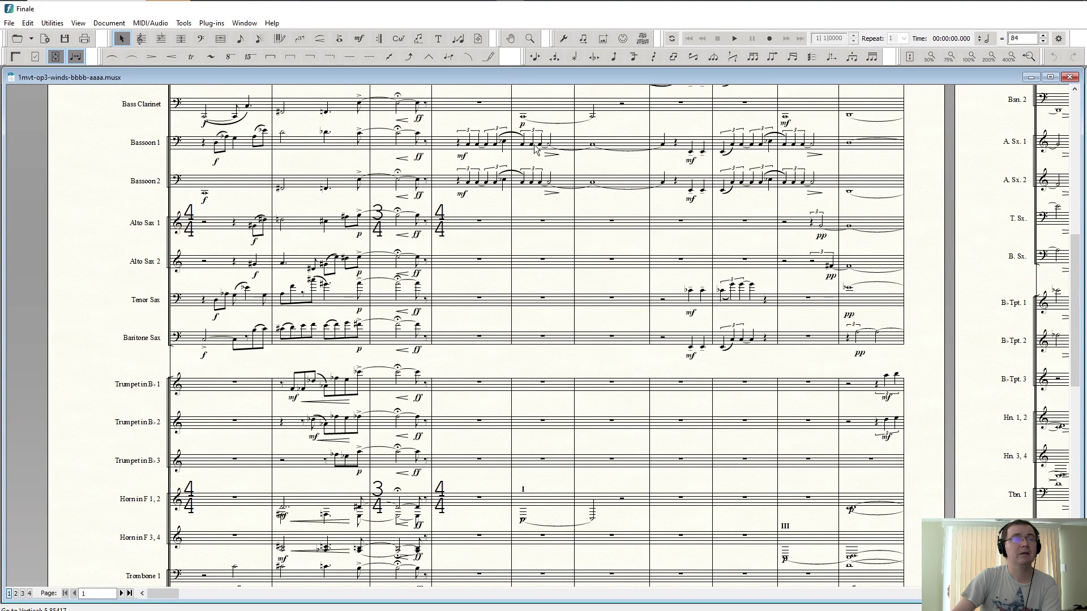
# Step: Start Human Playback of the wind-ensemble score from measure 1
pyautogui.click(735, 39)
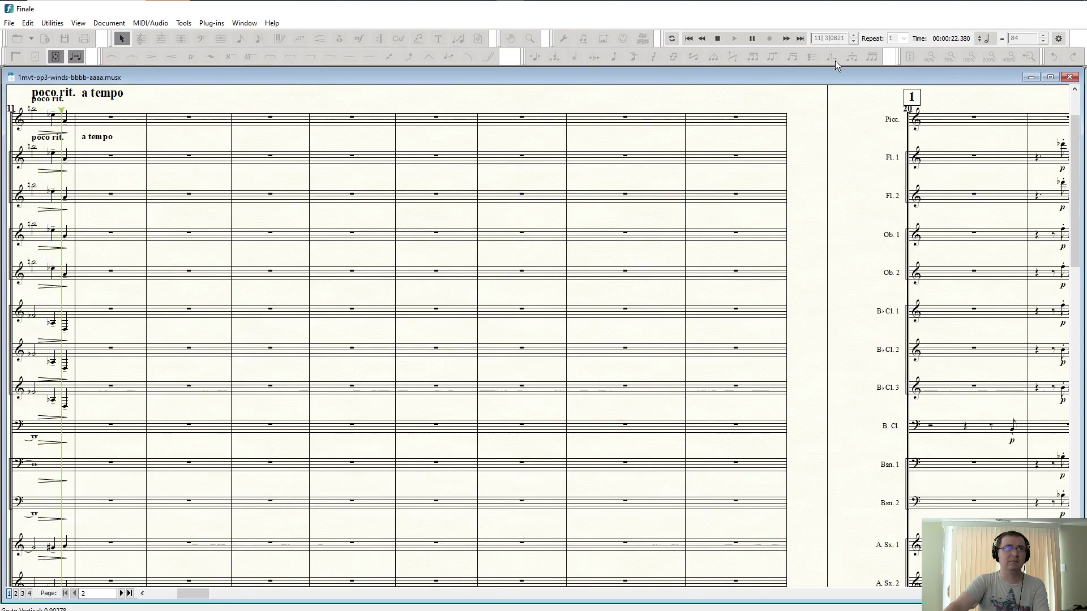
# Step: Stop playback at about 22 seconds and look over page 2's parts around measure 11
pyautogui.click(751, 39)
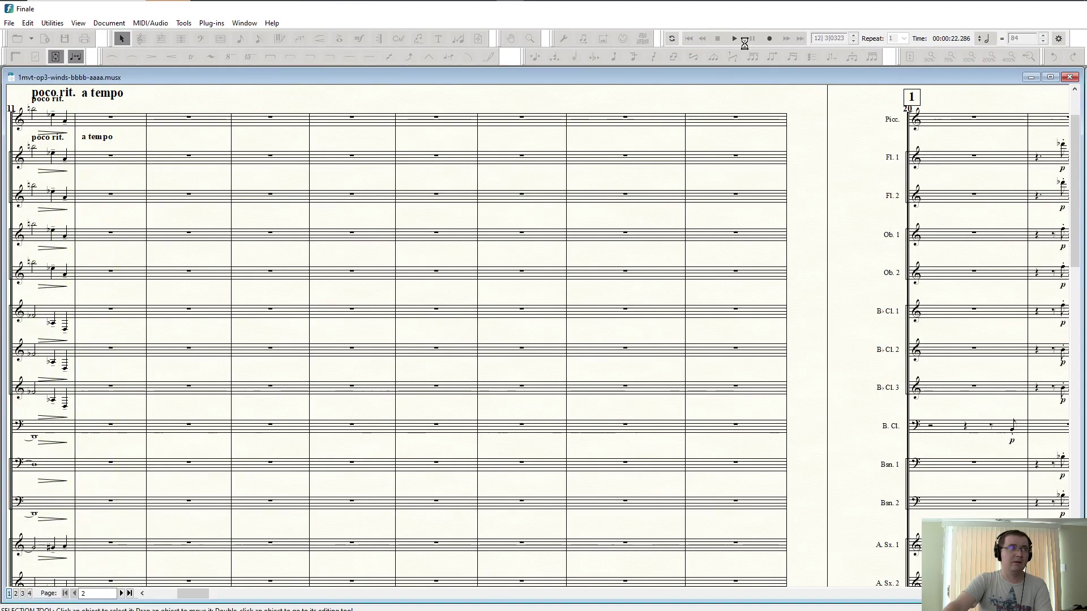
pyautogui.scroll(1, 101, 138)
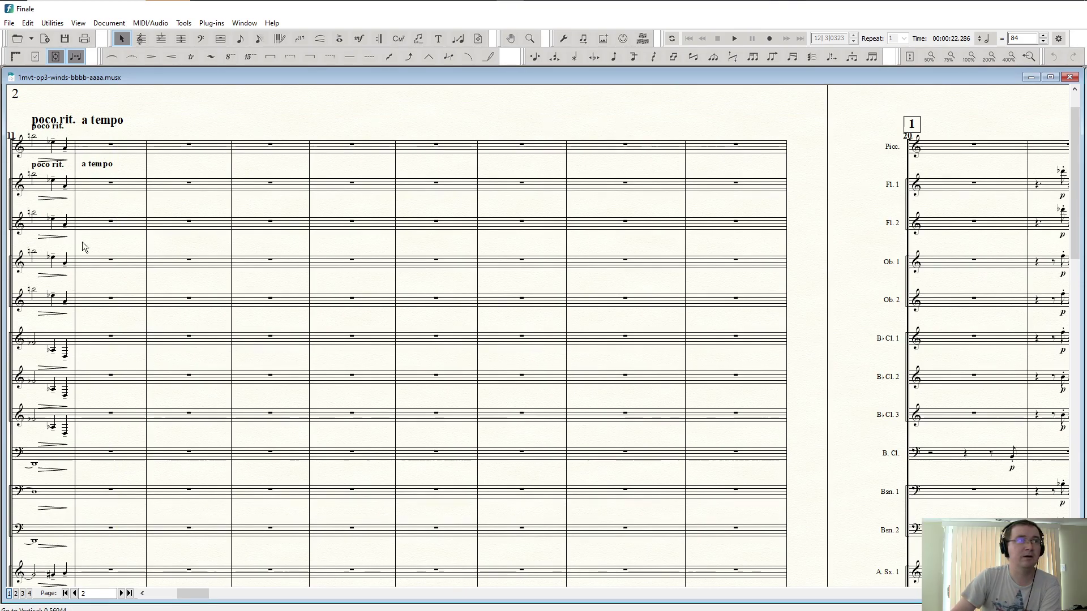
pyautogui.scroll(1, 41, 141)
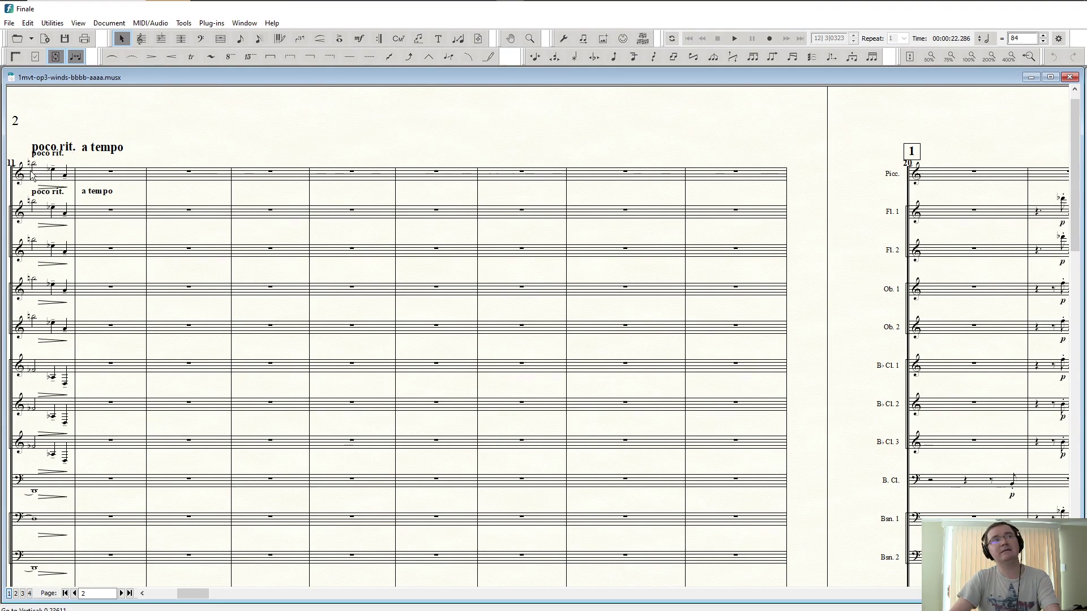
pyautogui.scroll(-2, 58, 436)
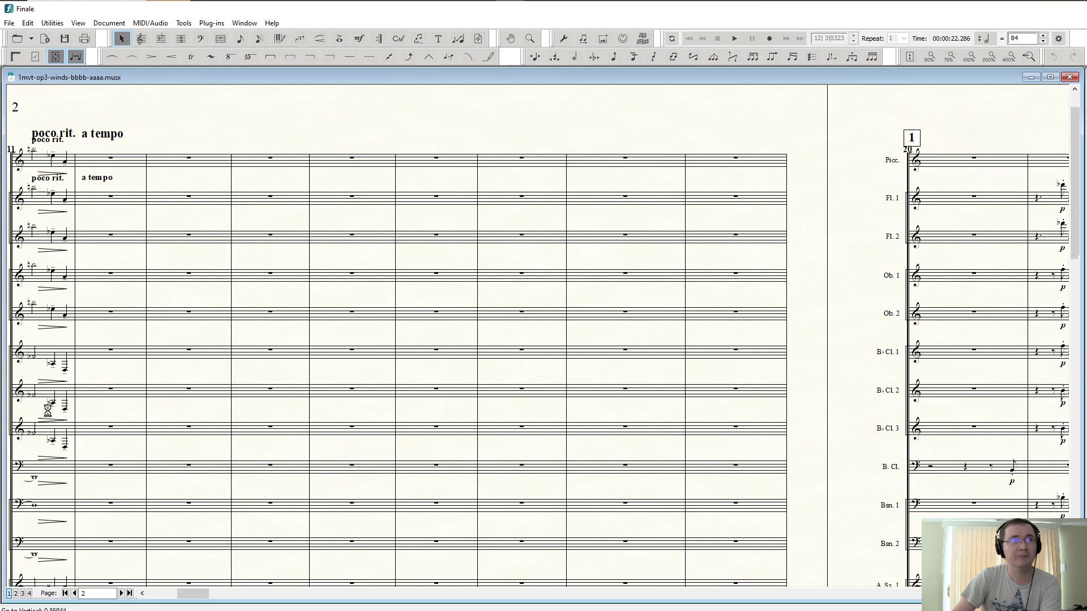
pyautogui.scroll(-1, 58, 436)
pyautogui.scroll(-3, 62, 445)
pyautogui.scroll(-3, 79, 470)
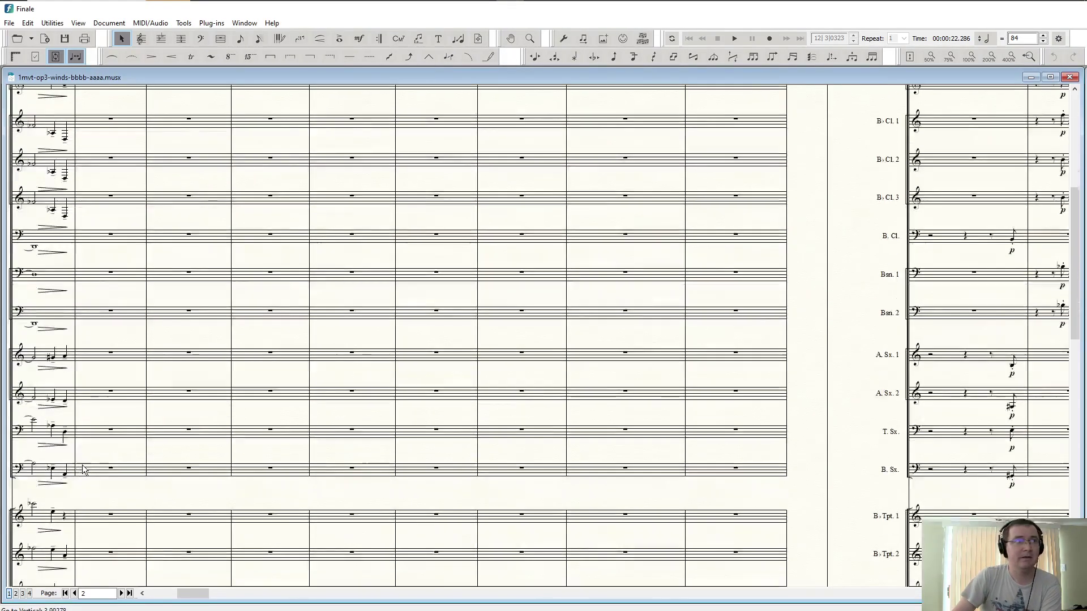
pyautogui.scroll(-3, 99, 481)
pyautogui.scroll(2, 103, 482)
pyautogui.scroll(3, 107, 442)
pyautogui.scroll(3, 113, 393)
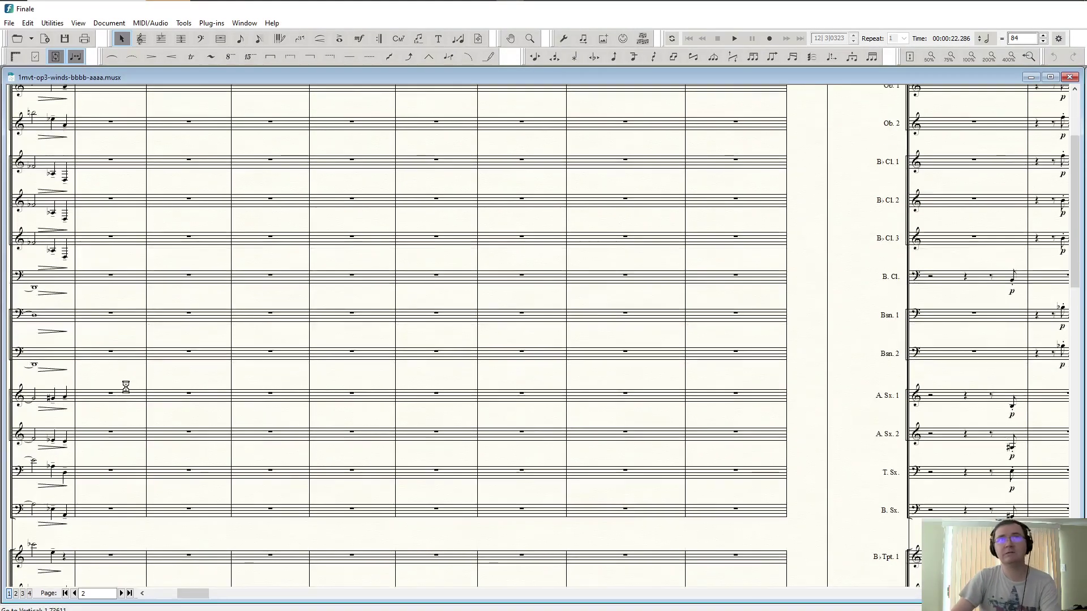
pyautogui.scroll(2, 123, 383)
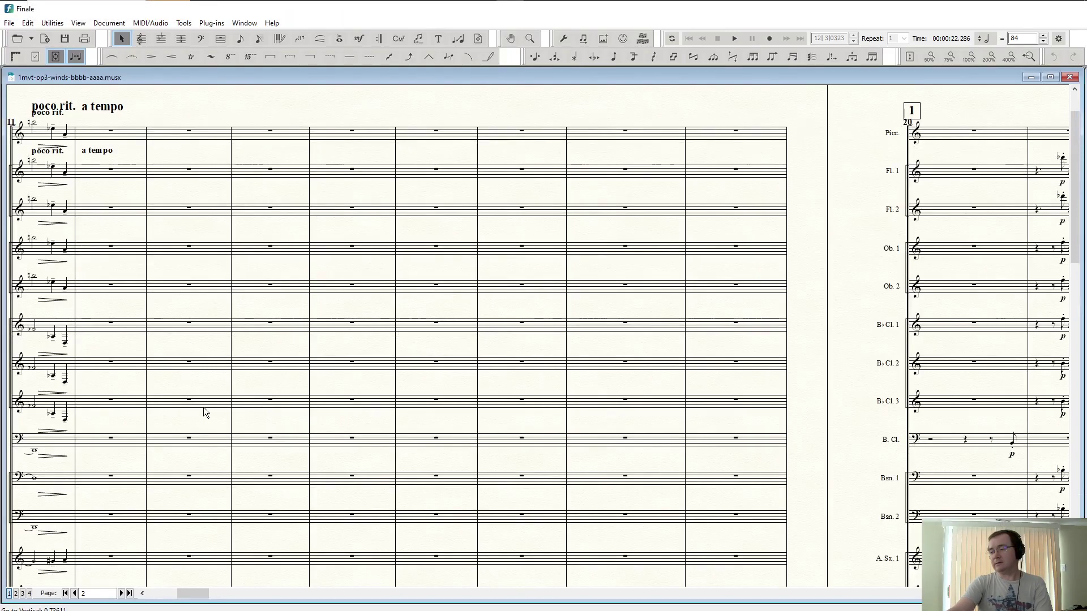